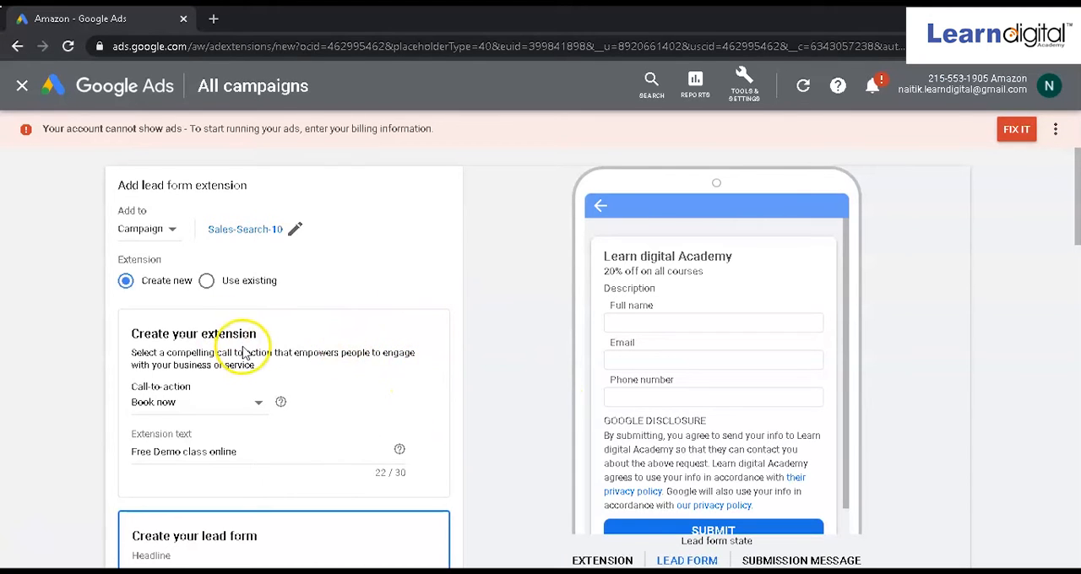
Step: Review the extension's call-to-action and text, and the lead form's headline, business name and description fields
scroll(244, 347, down, 1)
scroll(243, 346, down, 1)
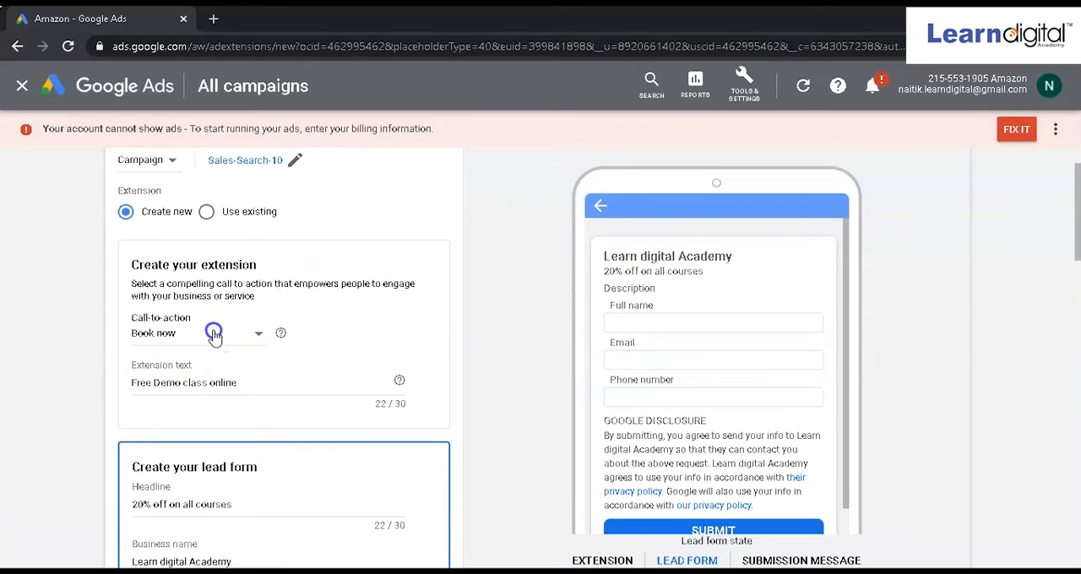
click(215, 332)
click(353, 323)
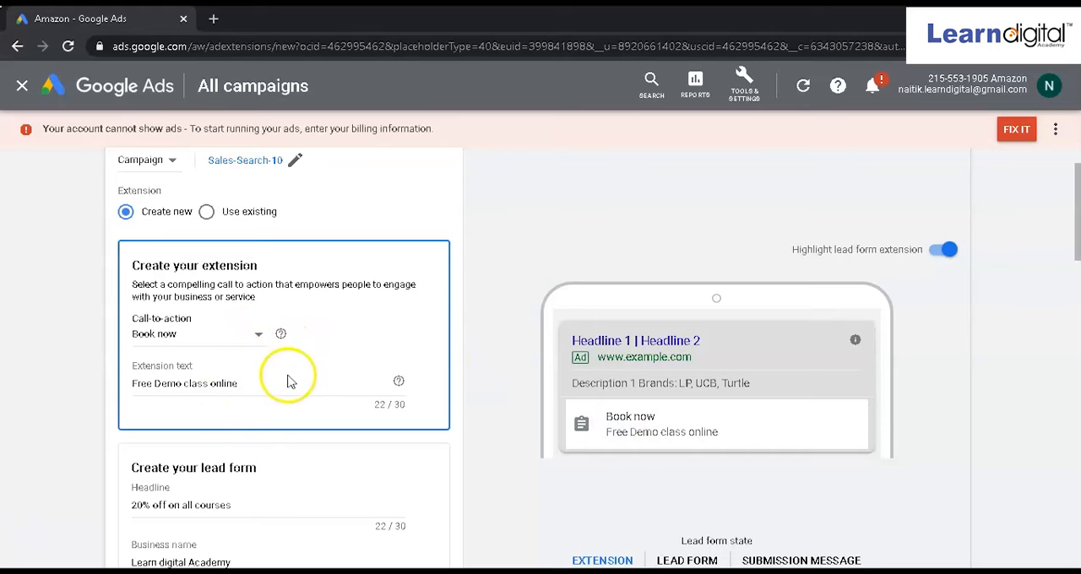
scroll(645, 437, down, 1)
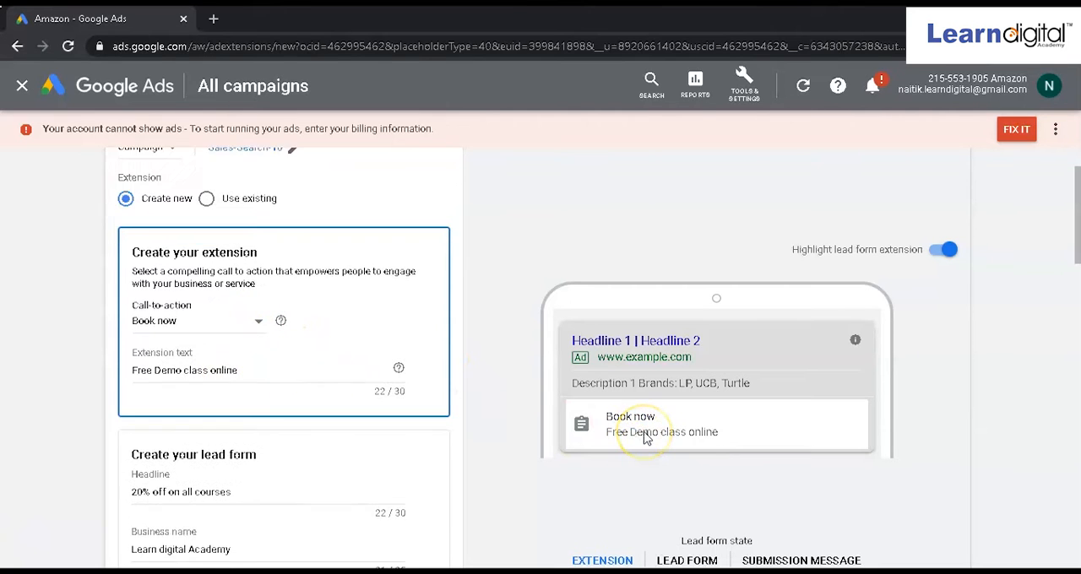
click(222, 471)
scroll(219, 473, down, 1)
scroll(219, 472, down, 1)
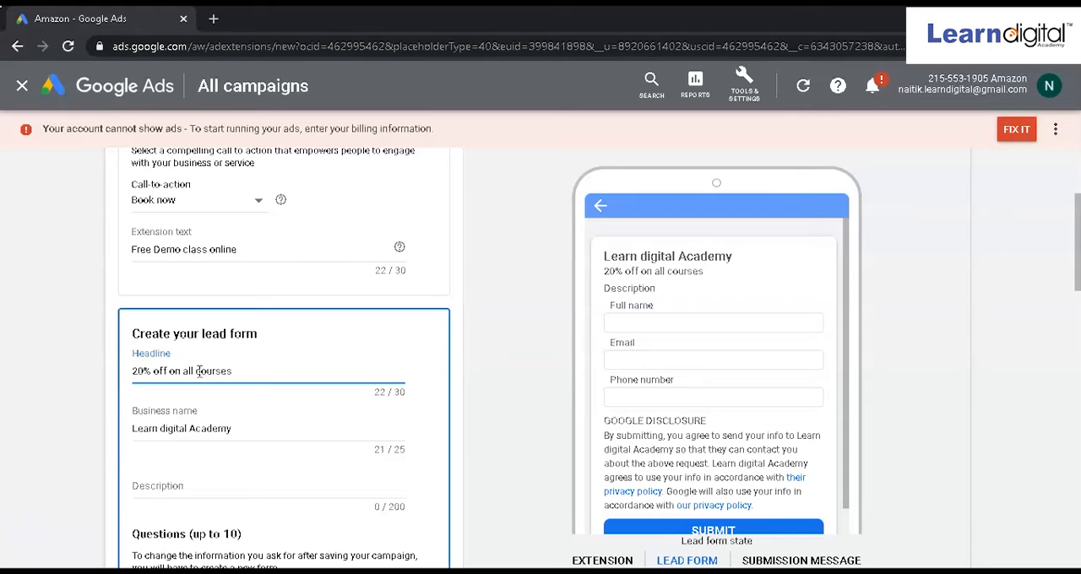
scroll(202, 426, down, 3)
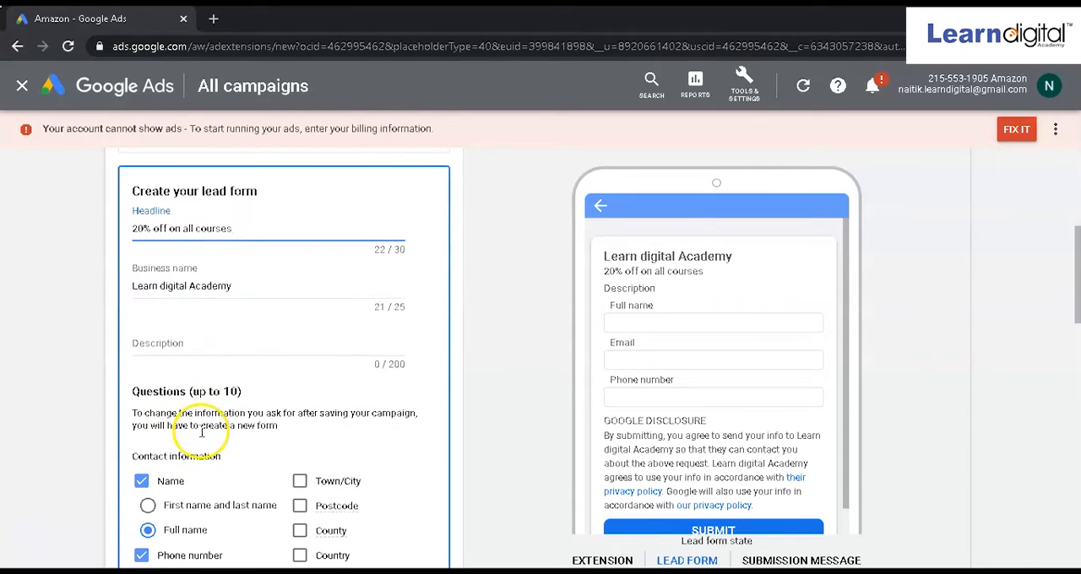
click(183, 346)
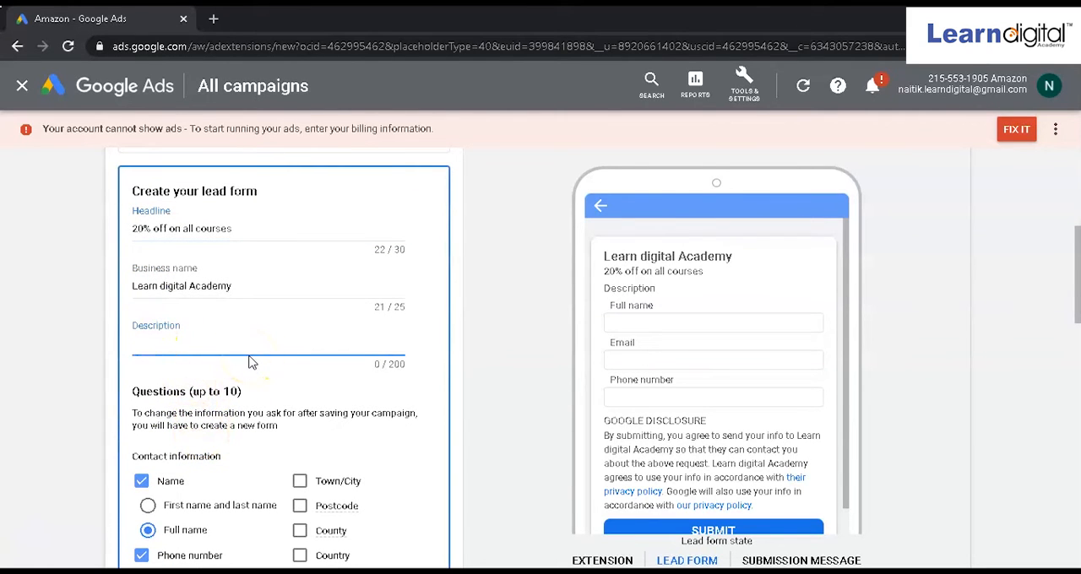
scroll(251, 361, down, 3)
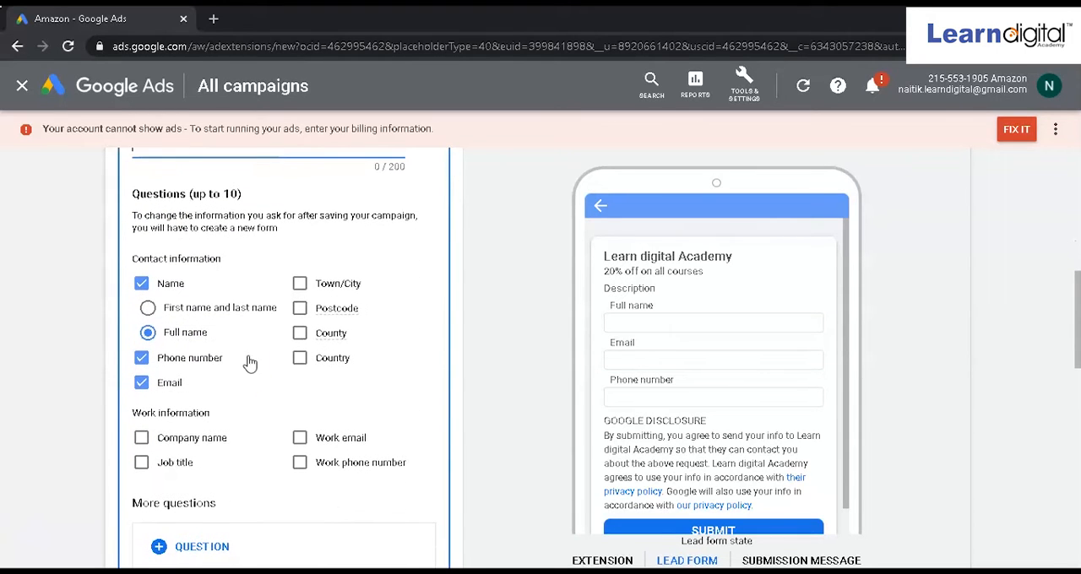
click(398, 380)
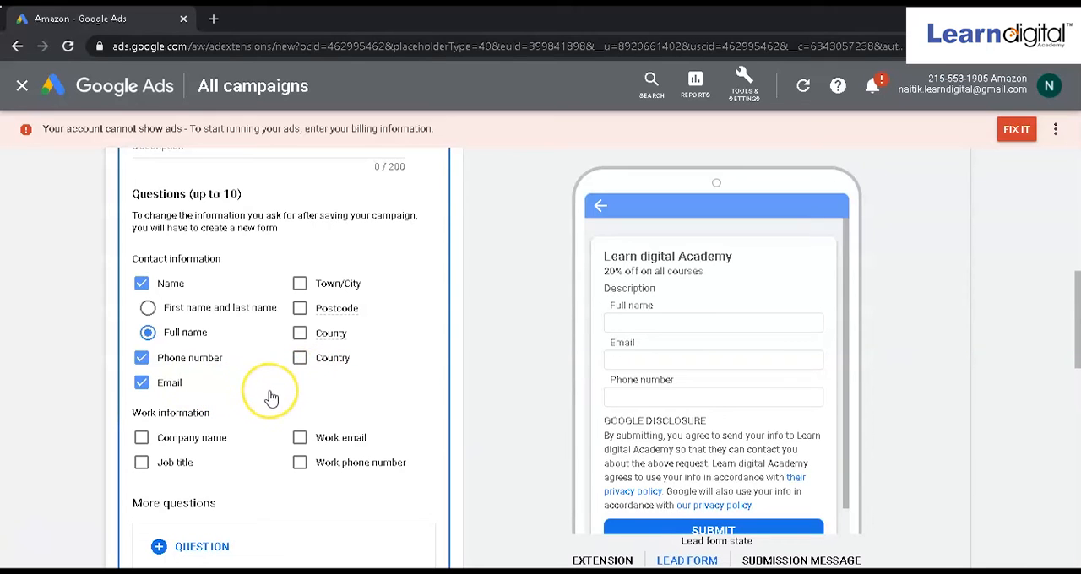
click(298, 362)
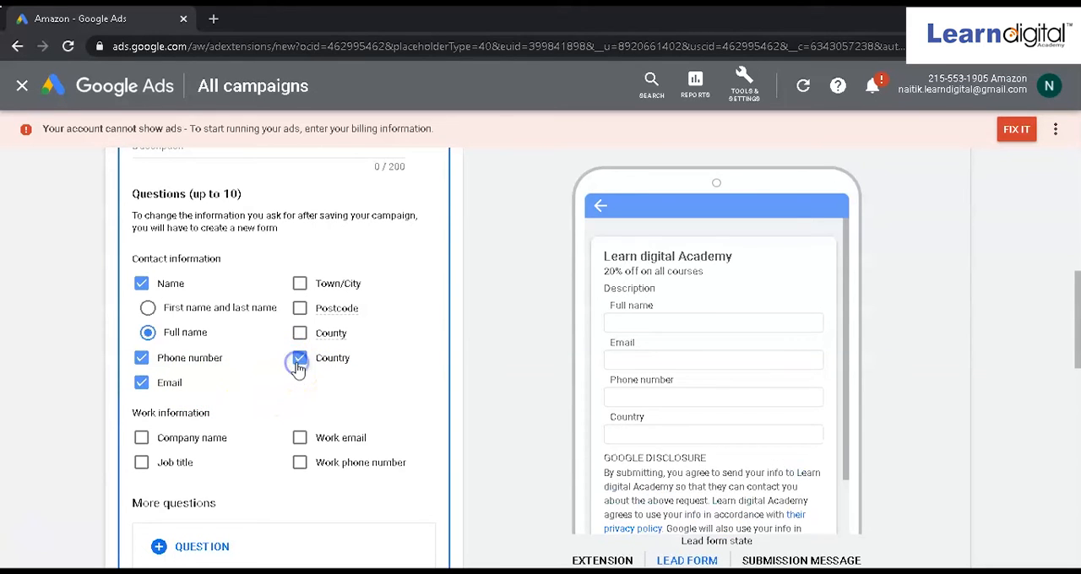
click(298, 361)
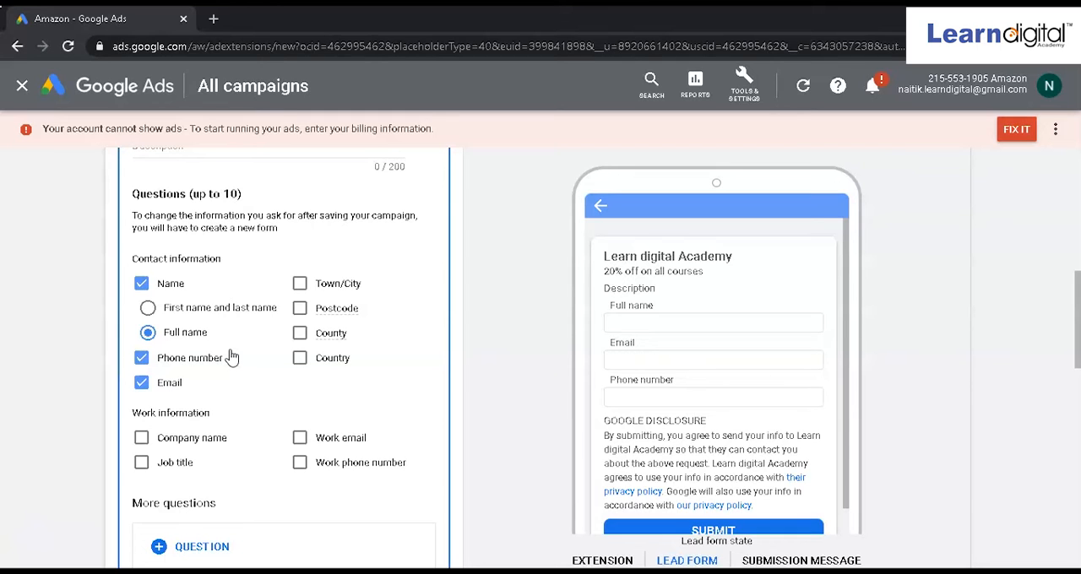
Step: Add the Education question "Which course are you interested in?" to the lead form and collapse its details
scroll(232, 357, down, 1)
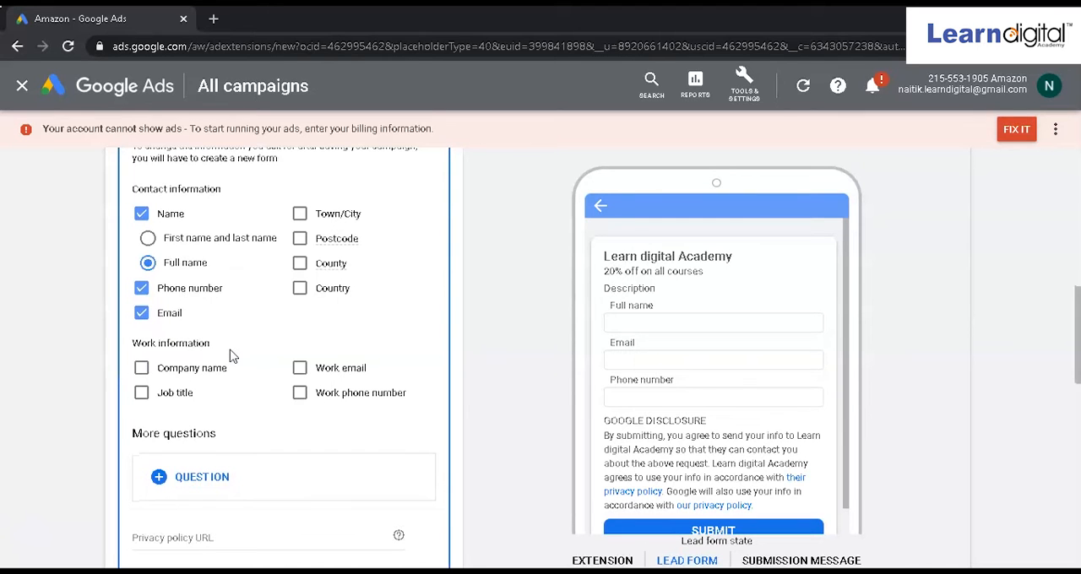
scroll(232, 358, down, 1)
click(202, 434)
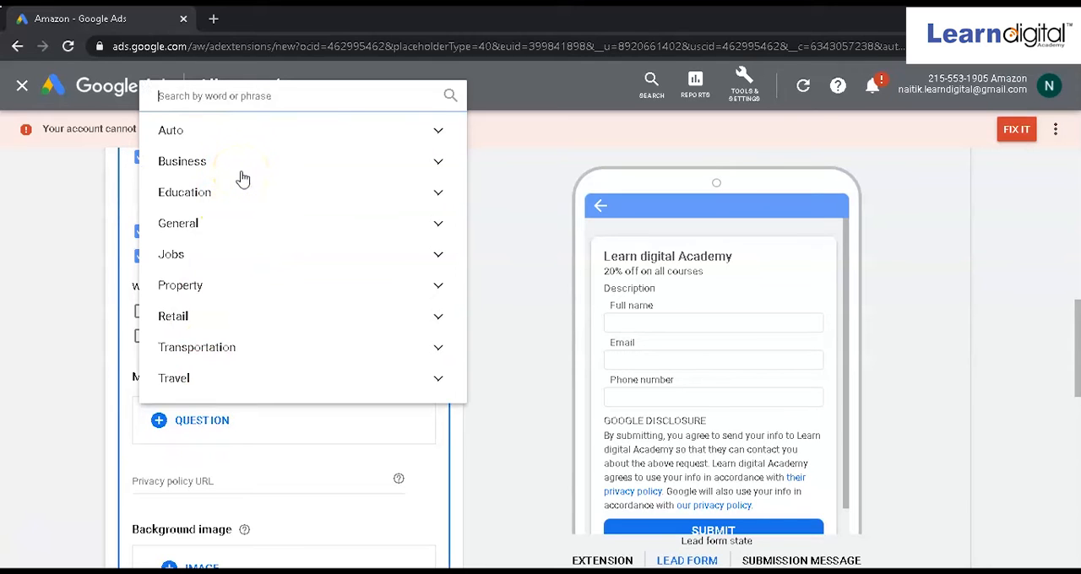
click(316, 193)
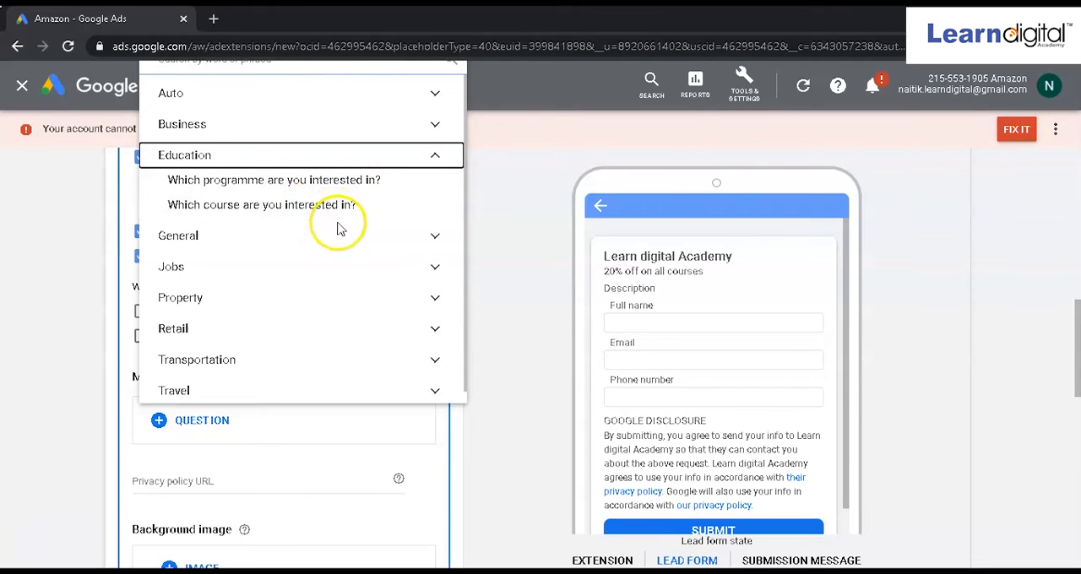
click(336, 213)
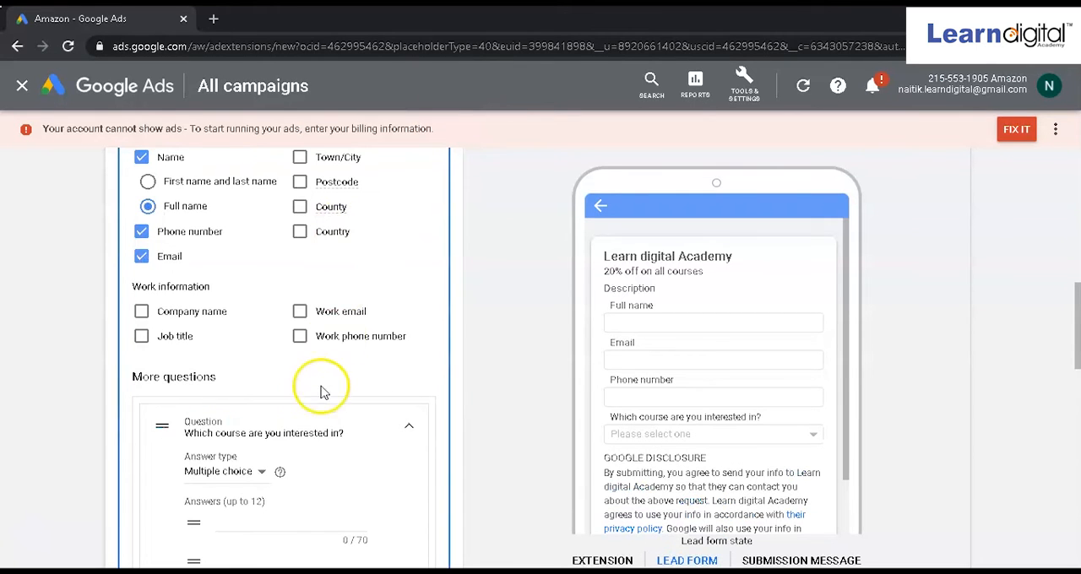
scroll(284, 350, down, 3)
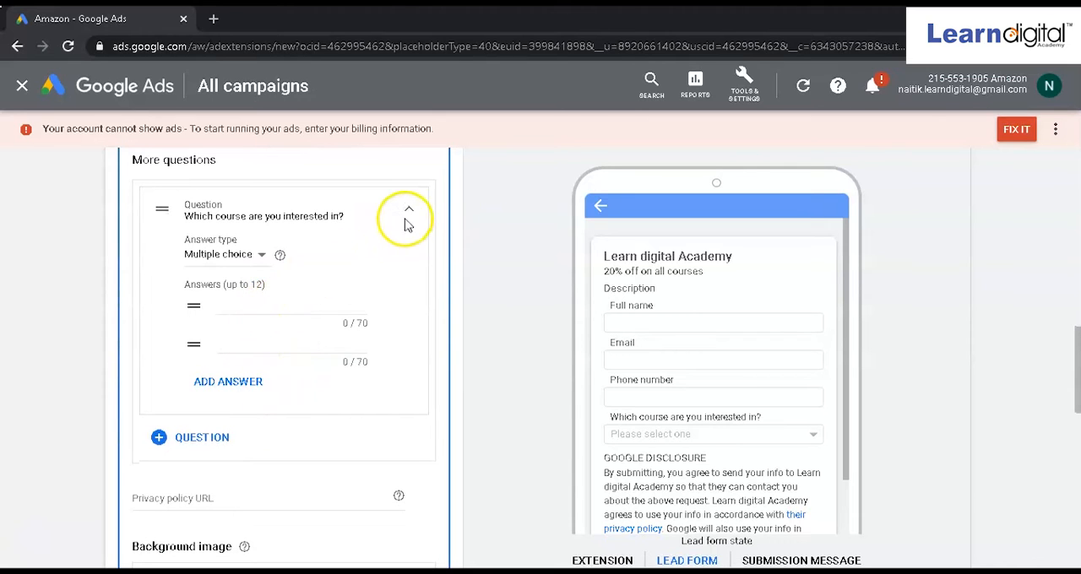
click(408, 210)
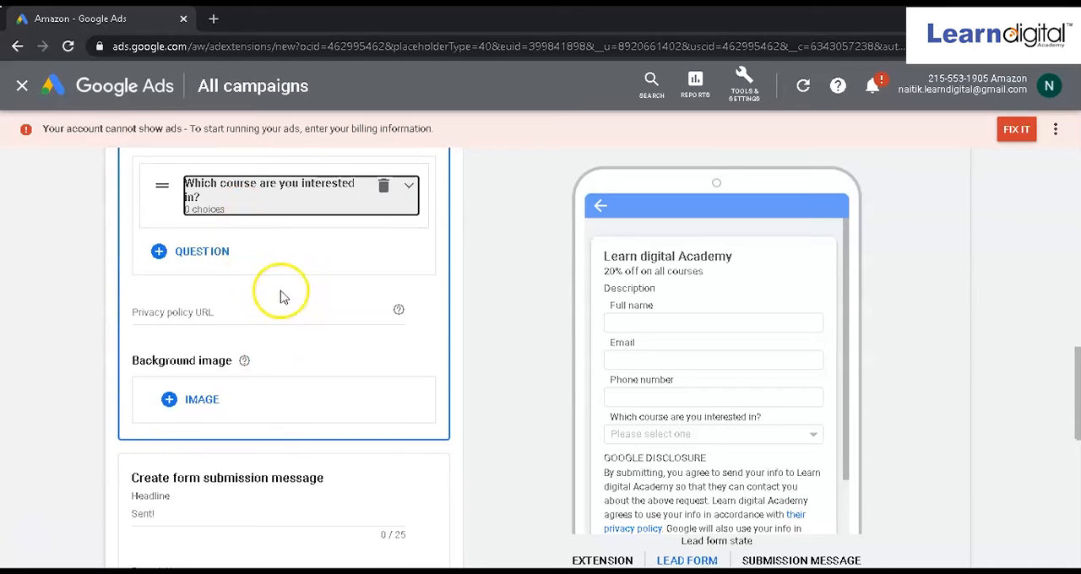
Step: Examine the privacy policy URL field and the recommended dimensions for the lead form's background image
scroll(283, 303, down, 1)
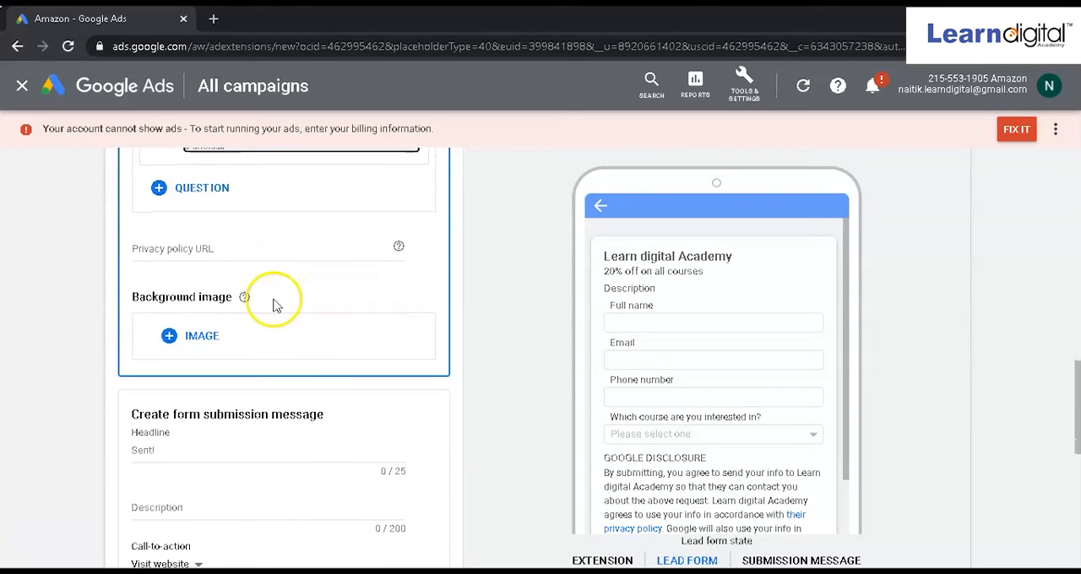
click(233, 250)
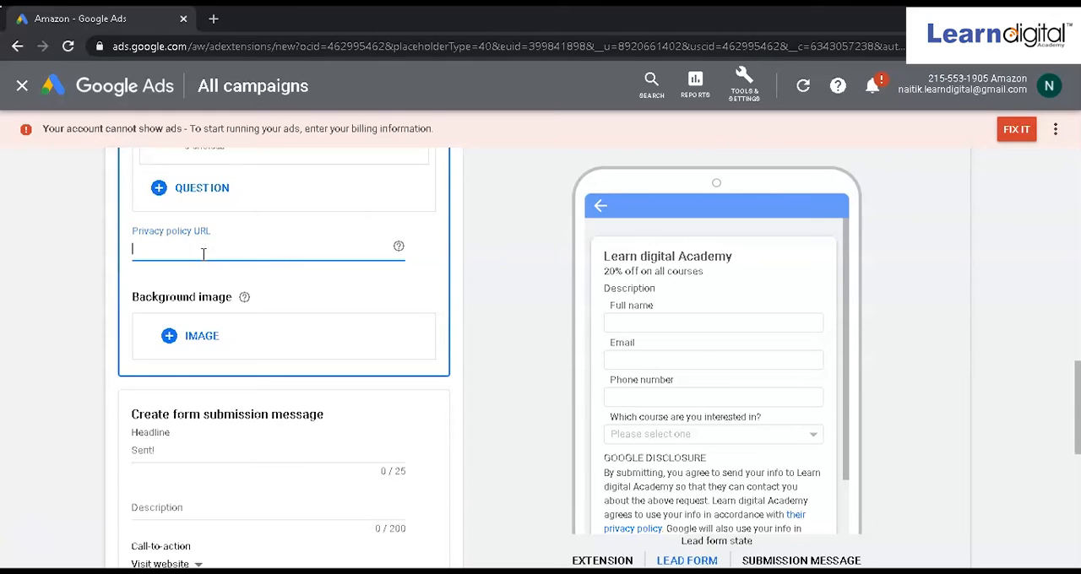
click(217, 253)
click(215, 262)
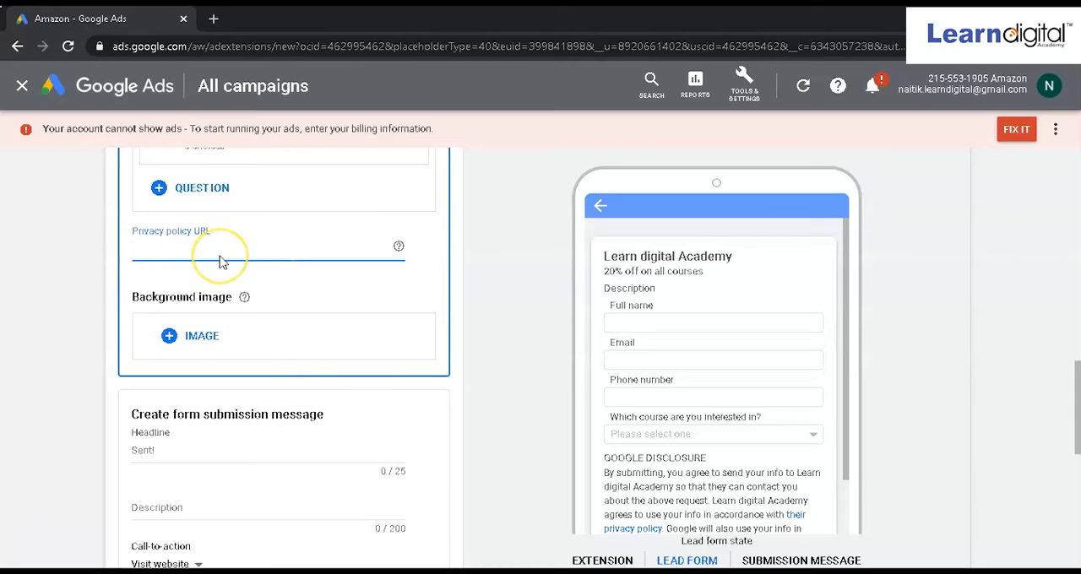
scroll(344, 321, down, 1)
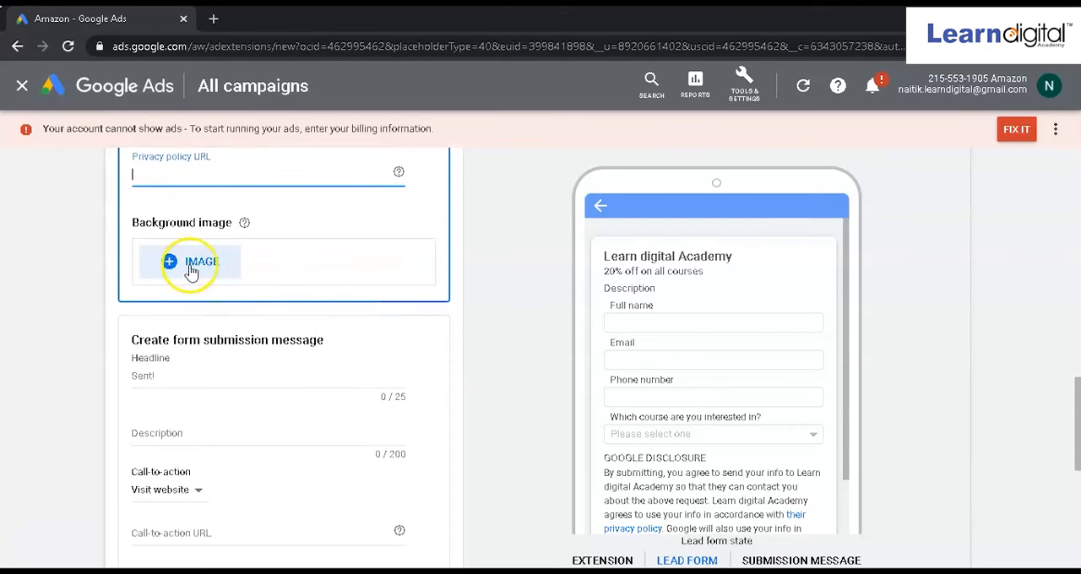
click(243, 223)
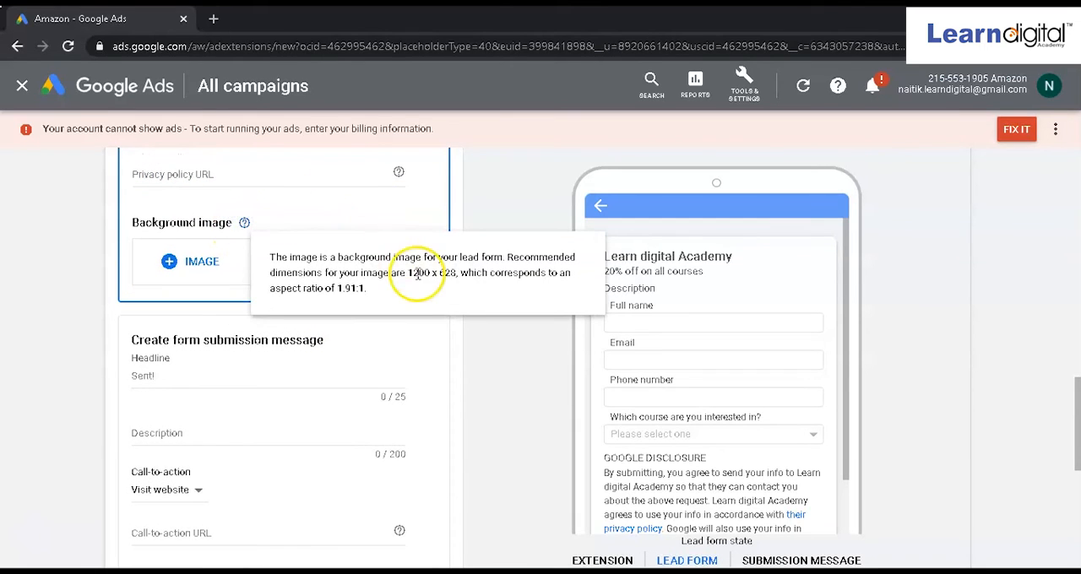
drag(411, 273, 459, 275)
click(357, 206)
Step: Preview the form submission message and examine its headline and description fields
scroll(265, 357, down, 1)
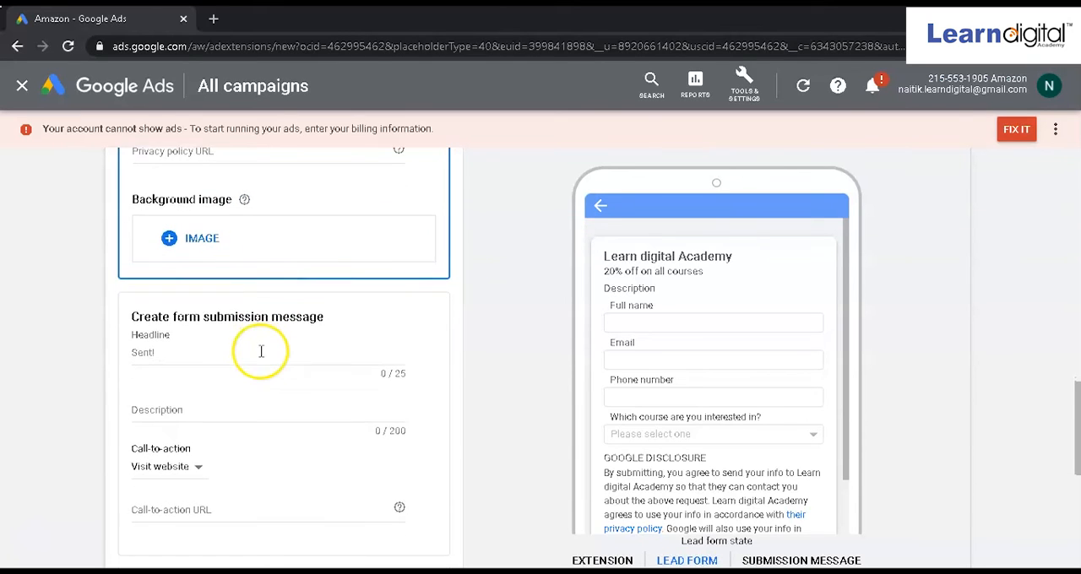
scroll(220, 401, down, 2)
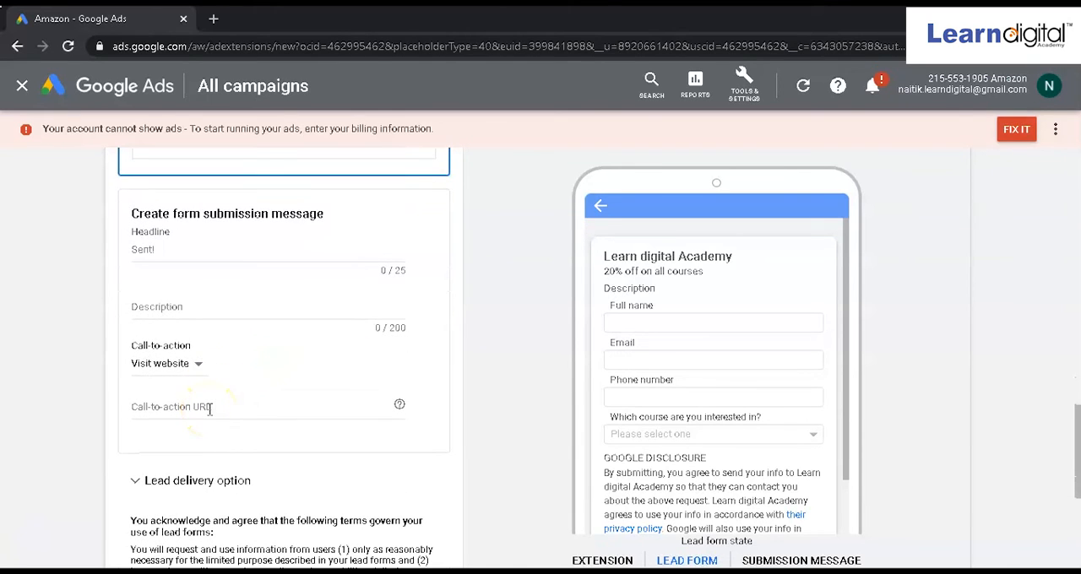
scroll(464, 313, down, 2)
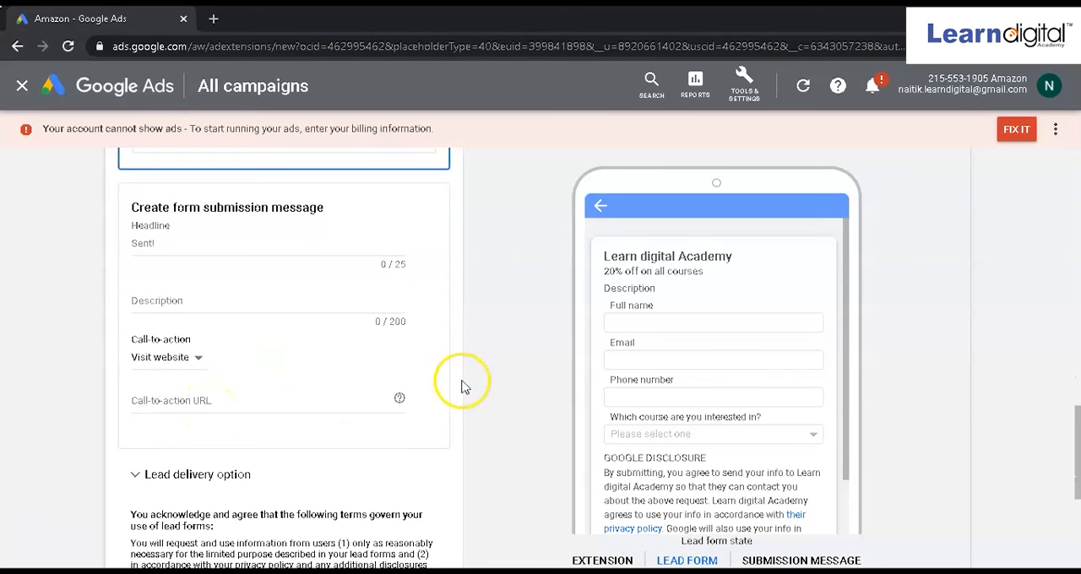
scroll(682, 481, down, 1)
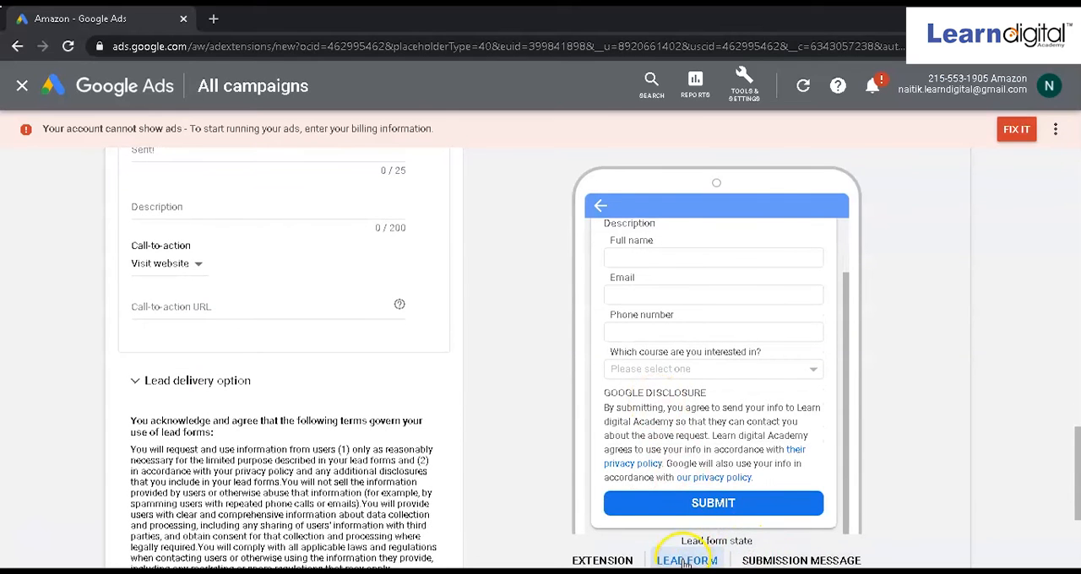
click(772, 561)
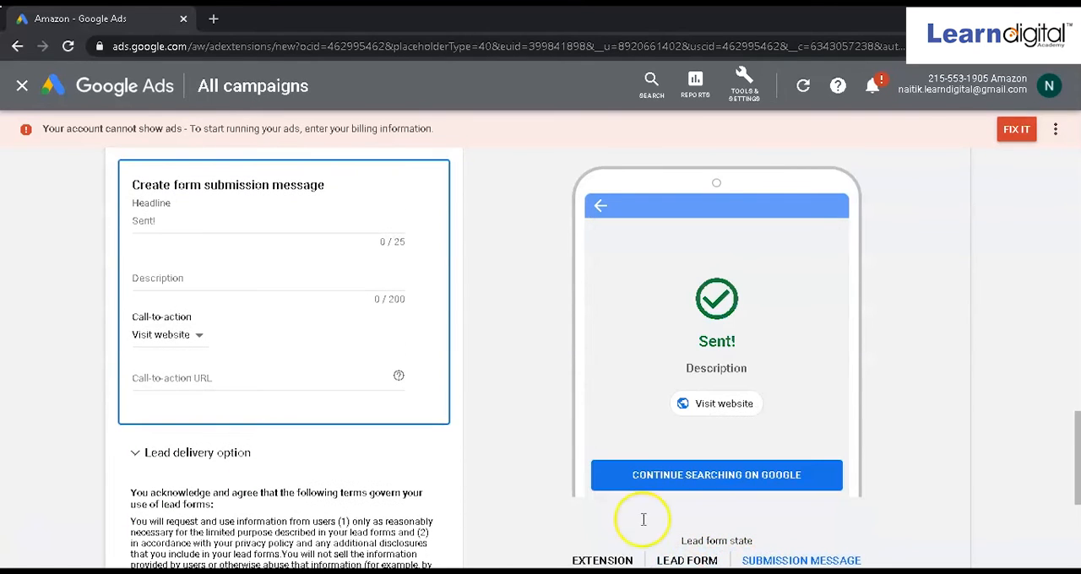
click(190, 217)
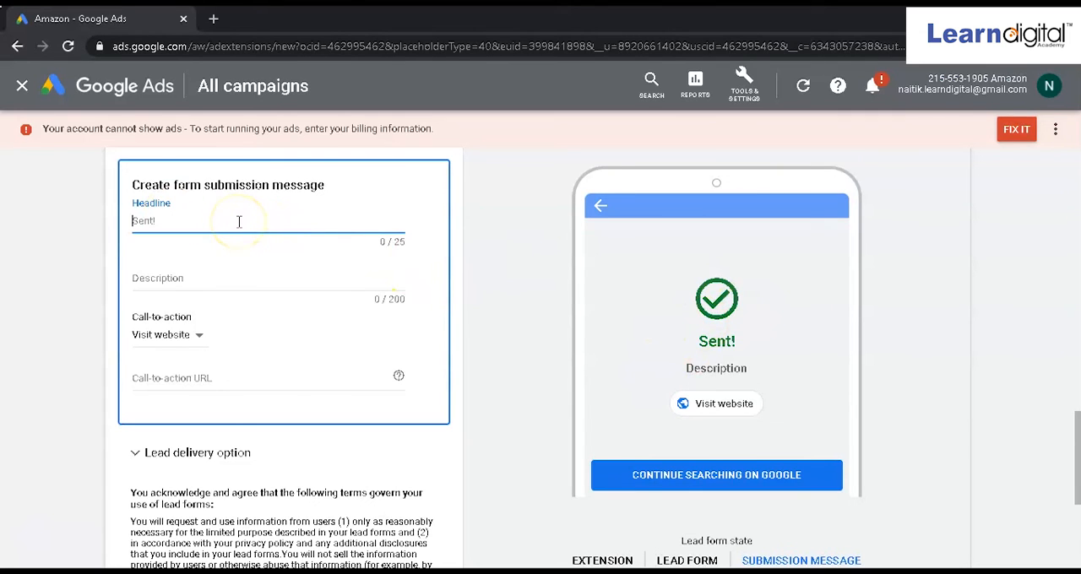
click(191, 274)
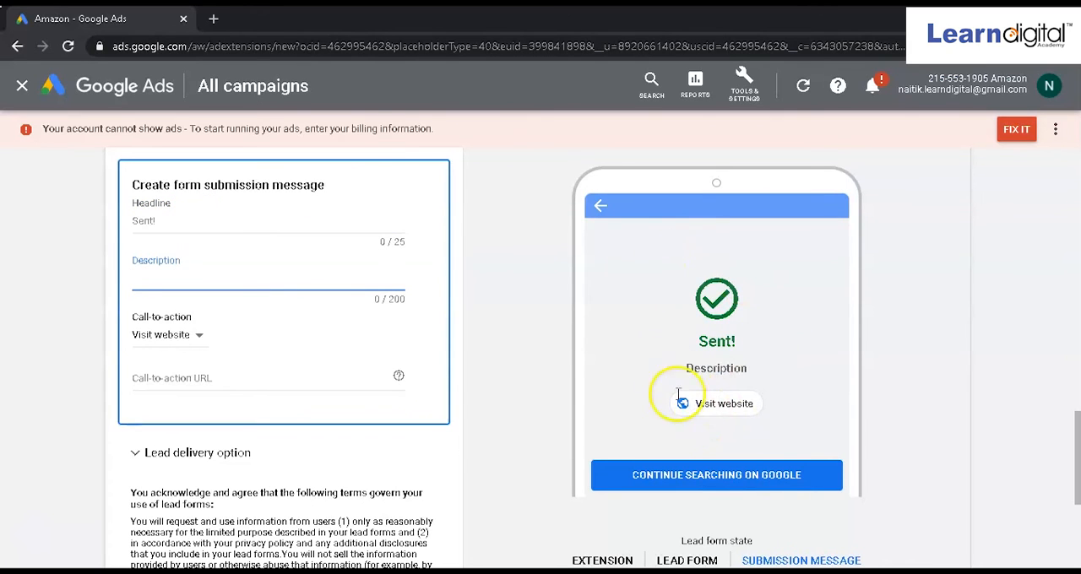
Step: Set the form submission message's call-to-action to Download
click(165, 338)
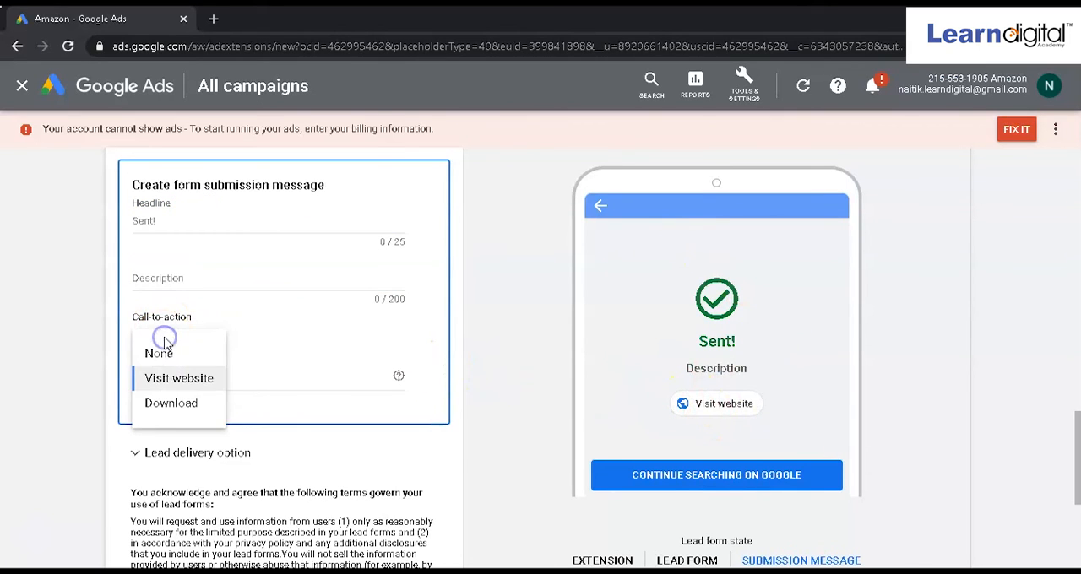
click(187, 401)
click(191, 396)
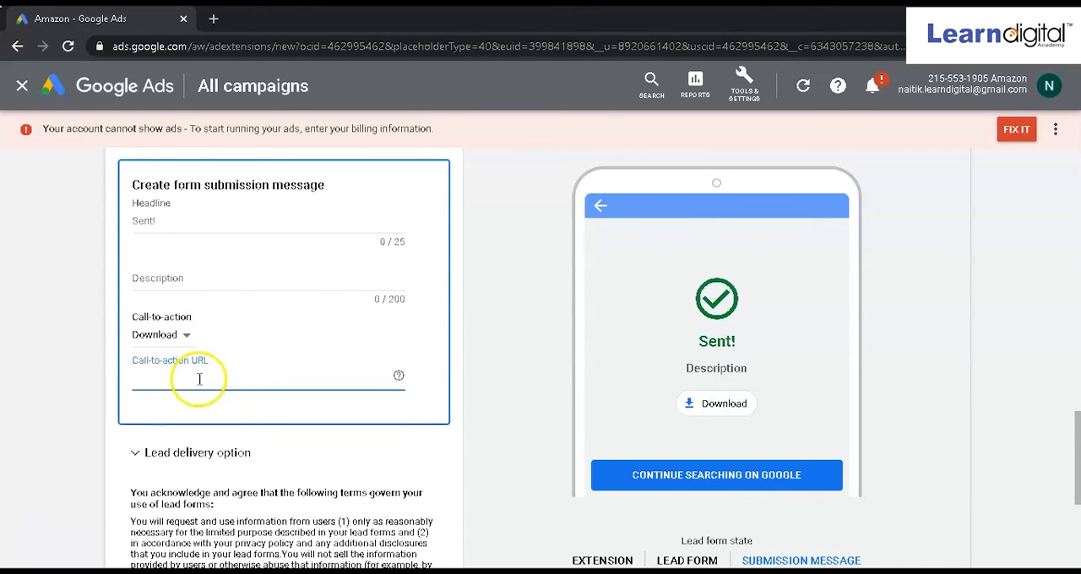
click(155, 339)
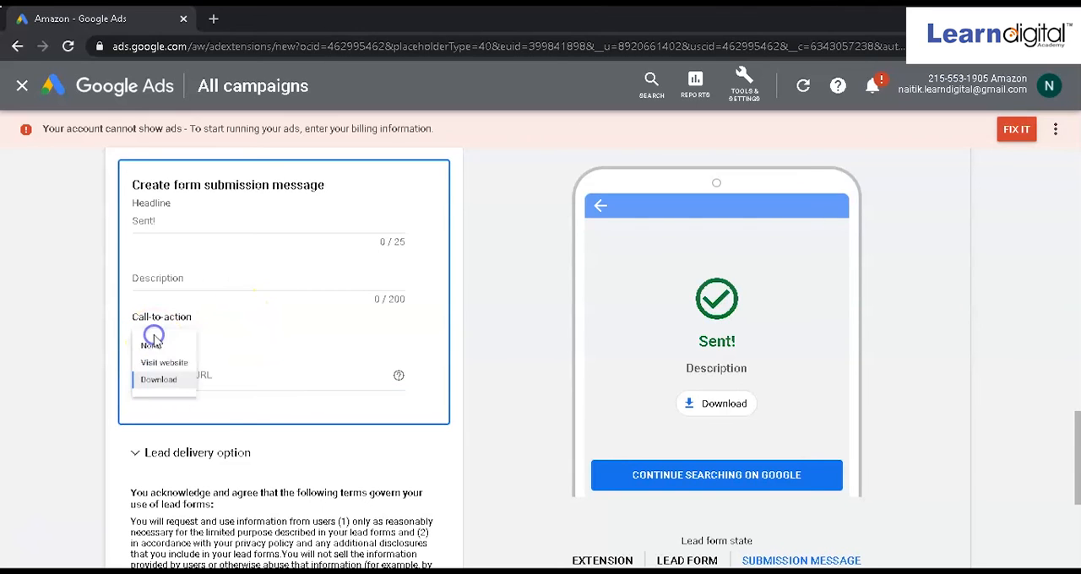
click(337, 348)
Step: Preview the ad extension, the lead form and the submission message in turn
scroll(223, 380, down, 4)
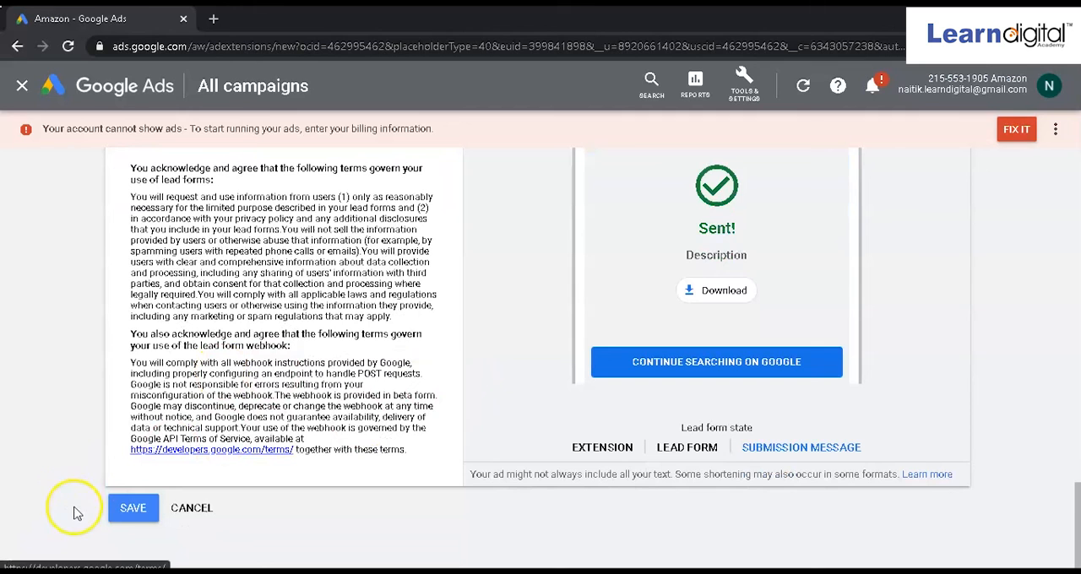
click(605, 448)
click(671, 557)
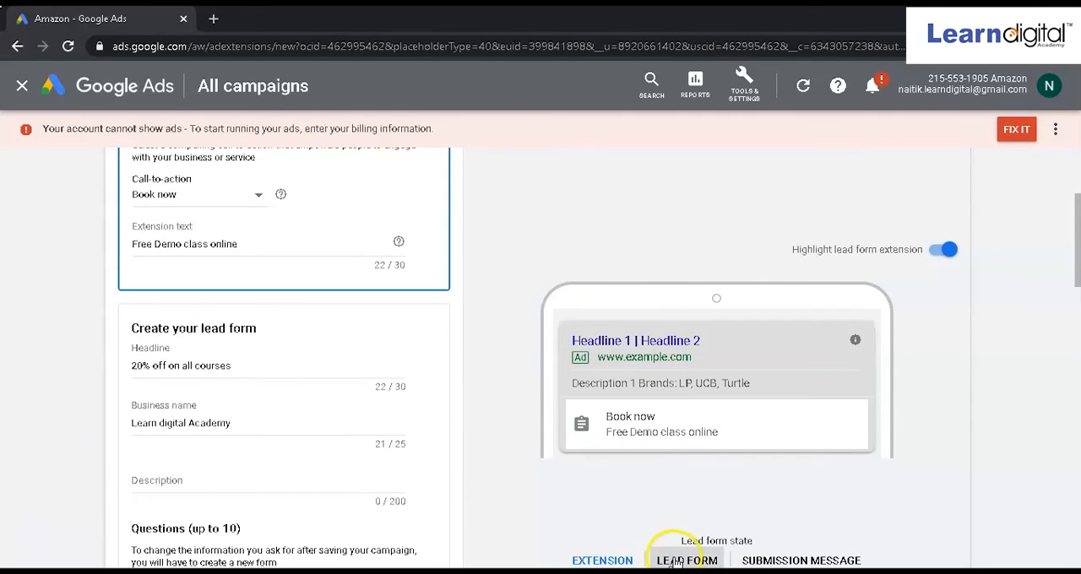
click(783, 557)
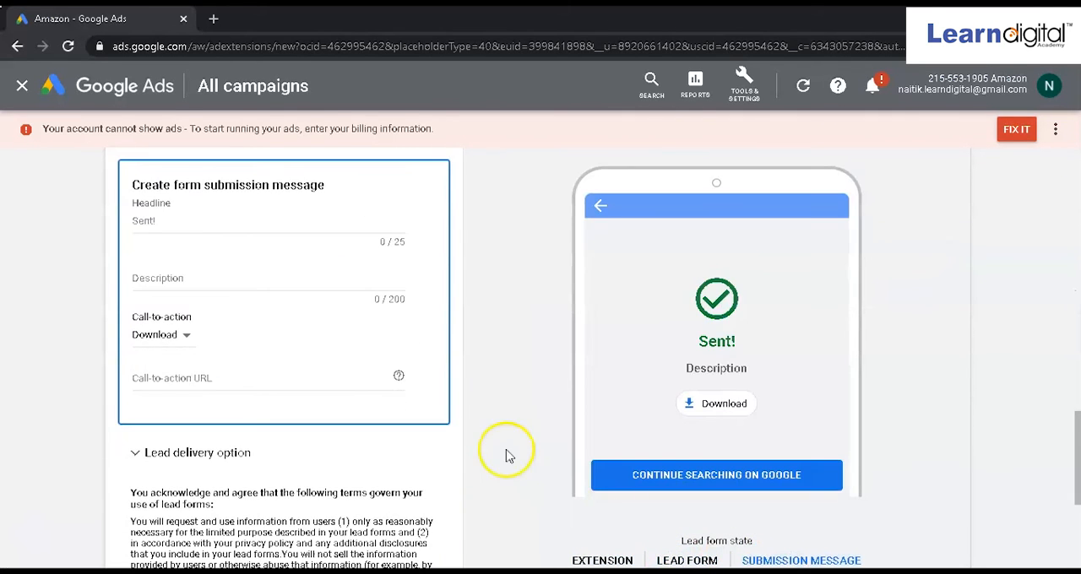
scroll(483, 407, up, 15)
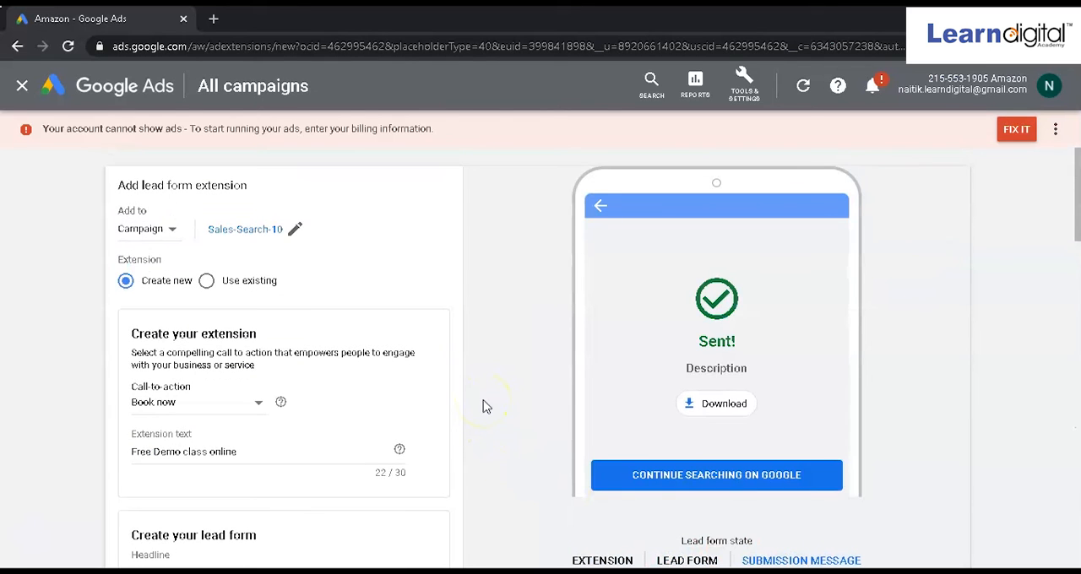